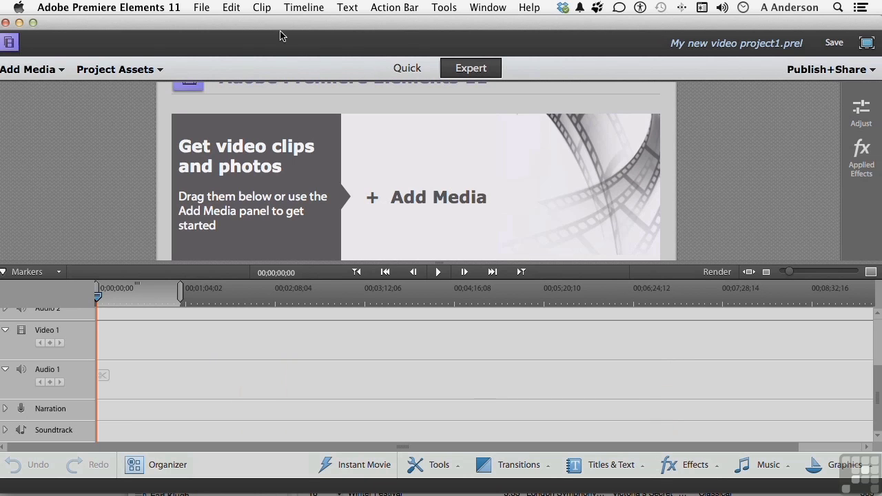
Open Editing101.prel from the File menu's recent projects list.
left_click(204, 7)
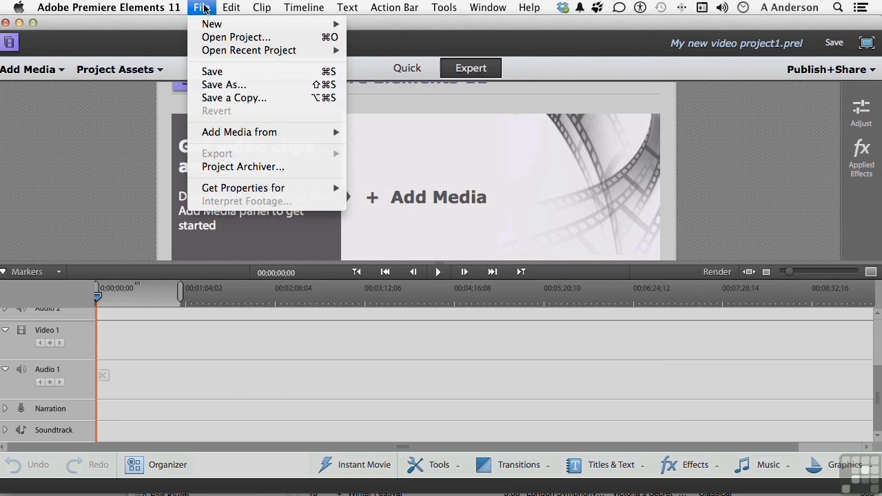
mouse_move(226, 52)
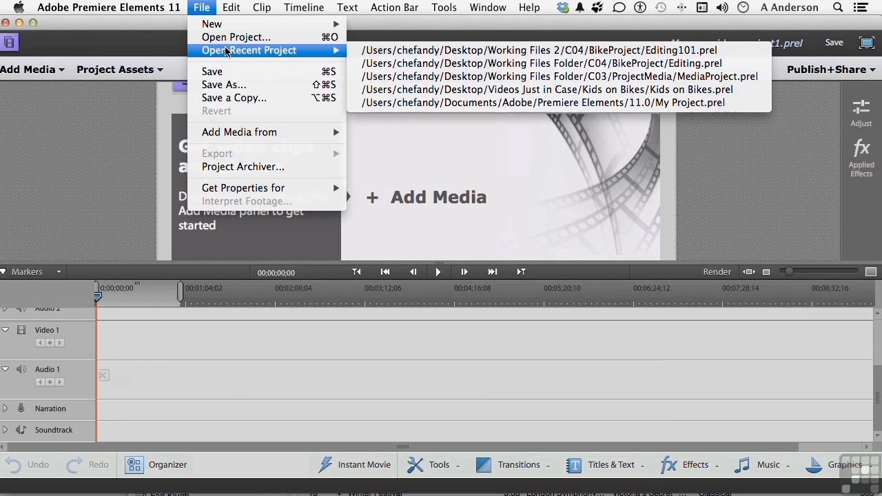
left_click(376, 50)
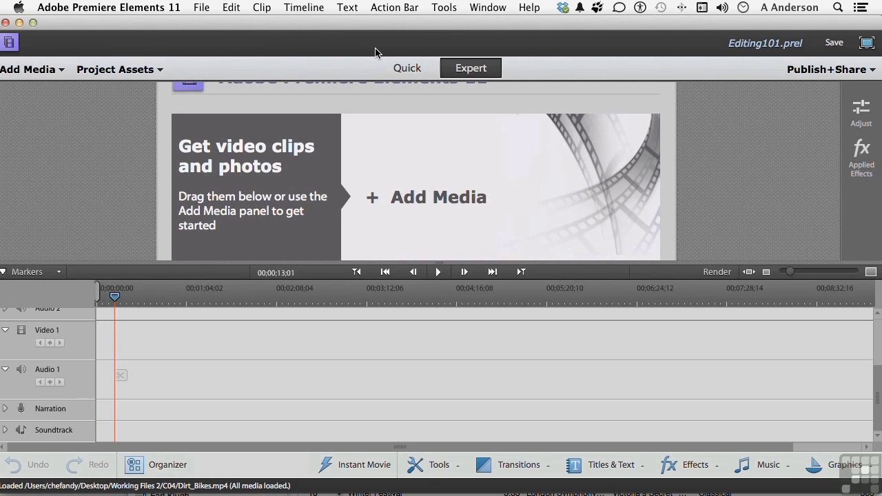
left_click(402, 70)
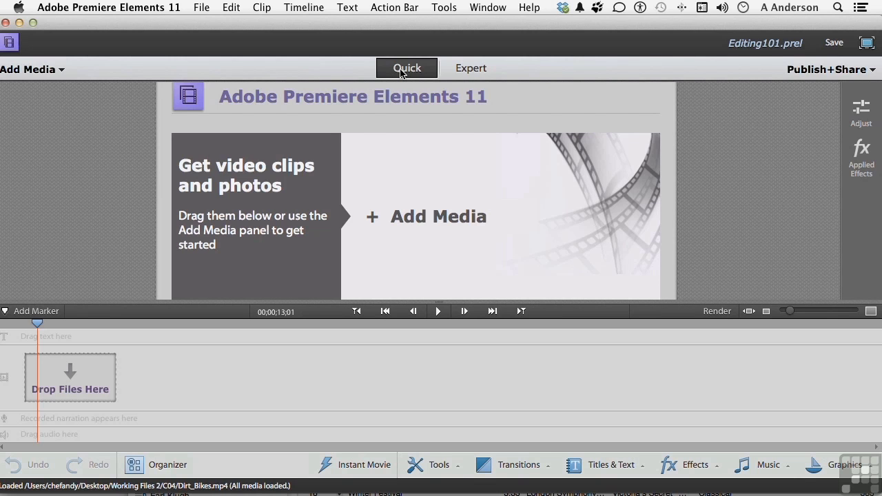
left_click(471, 72)
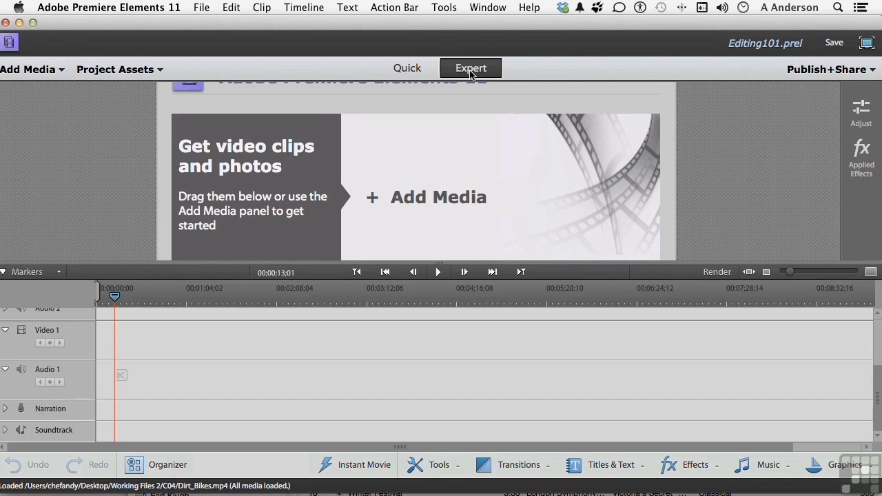
From Project Assets, place Dirt_Bikes Full.mp4 on Video 1 and Kids-Bikes.mp4 on Video 2.
left_click(128, 71)
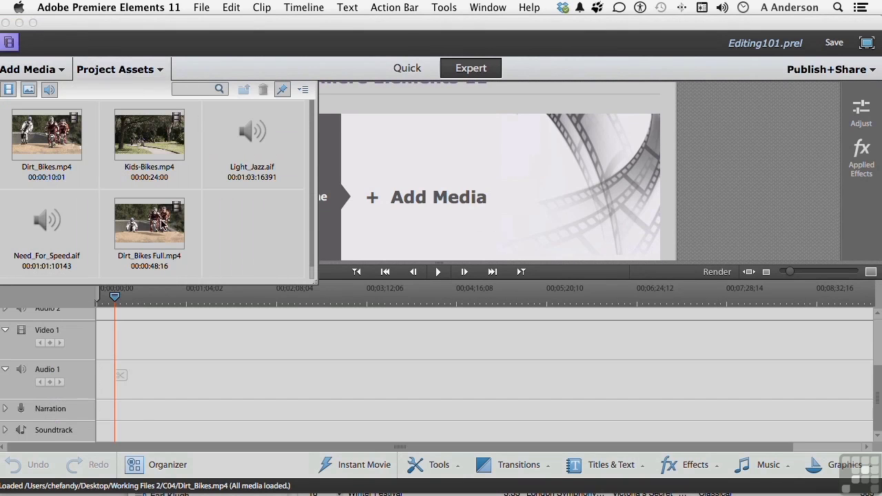
left_click_drag(159, 232, 119, 345)
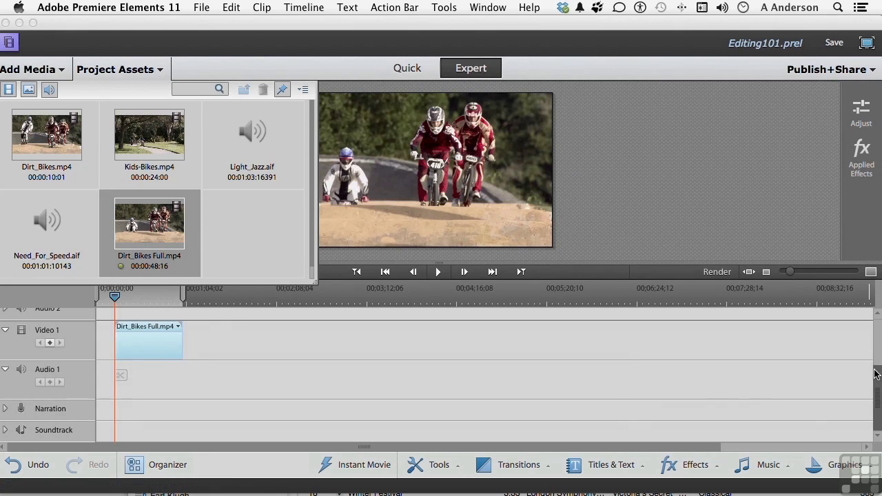
left_click_drag(876, 375, 875, 339)
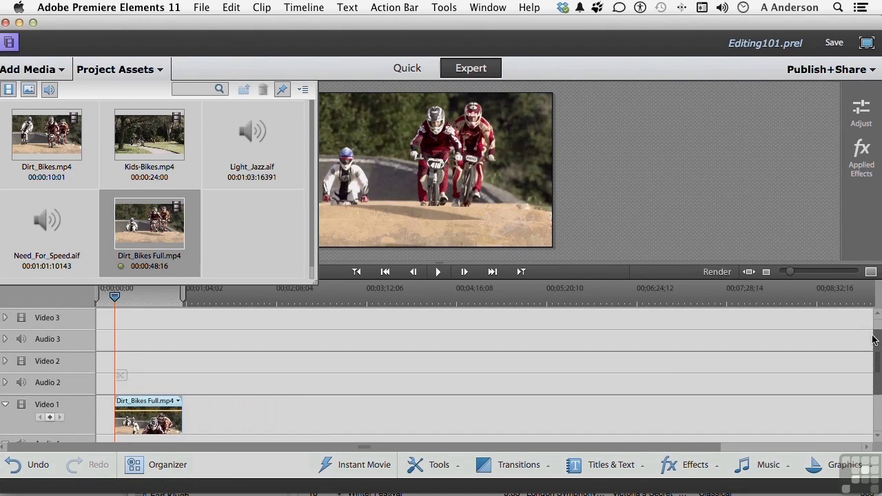
left_click(148, 136)
mouse_move(228, 301)
left_mouse_down()
mouse_move(215, 348)
mouse_move(203, 348)
mouse_move(205, 362)
mouse_move(188, 364)
left_mouse_up()
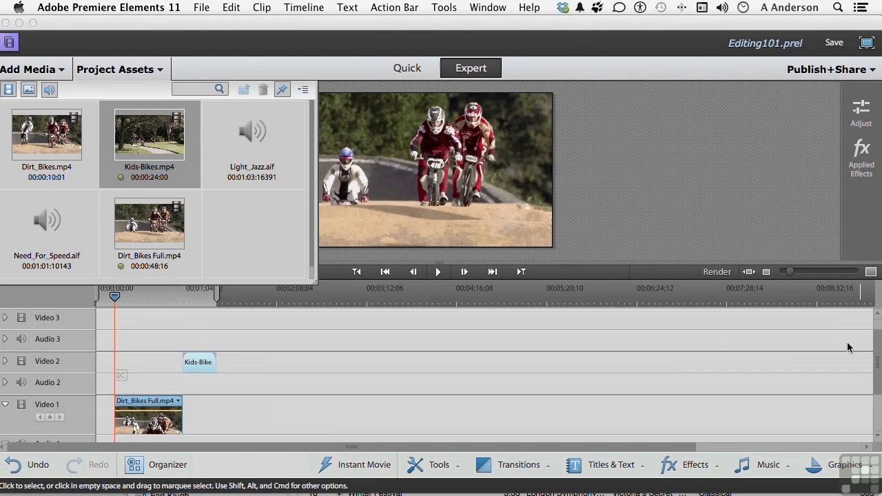
Add Need_For_Speed.aif to the Soundtrack, shrink the preview, and hide the project media.
scroll(879, 406, "down", 3)
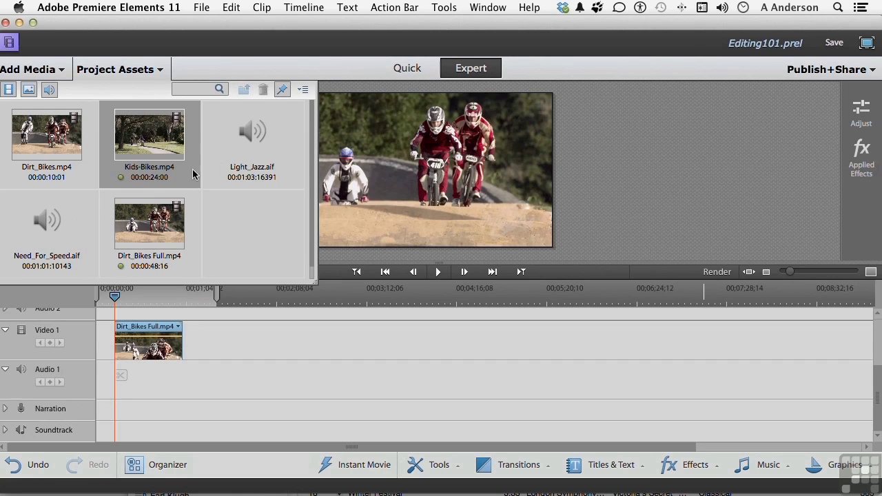
left_click(40, 221)
left_click_drag(41, 222, 107, 439)
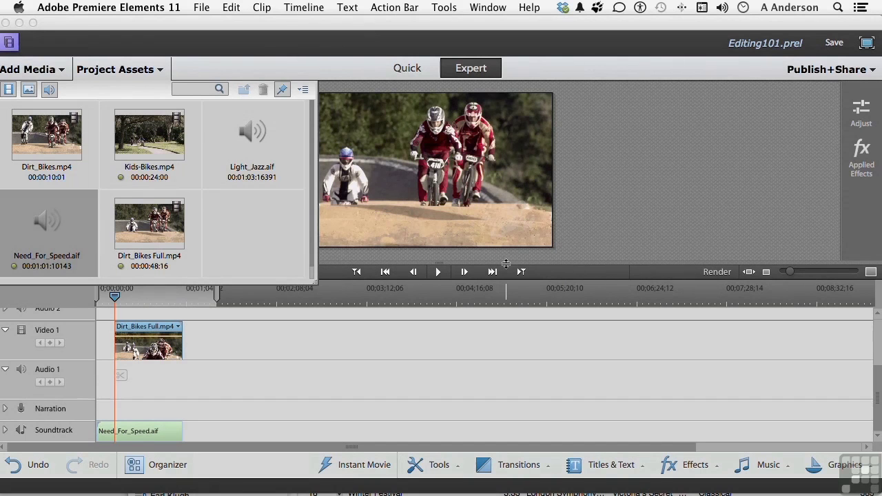
left_click_drag(506, 263, 477, 173)
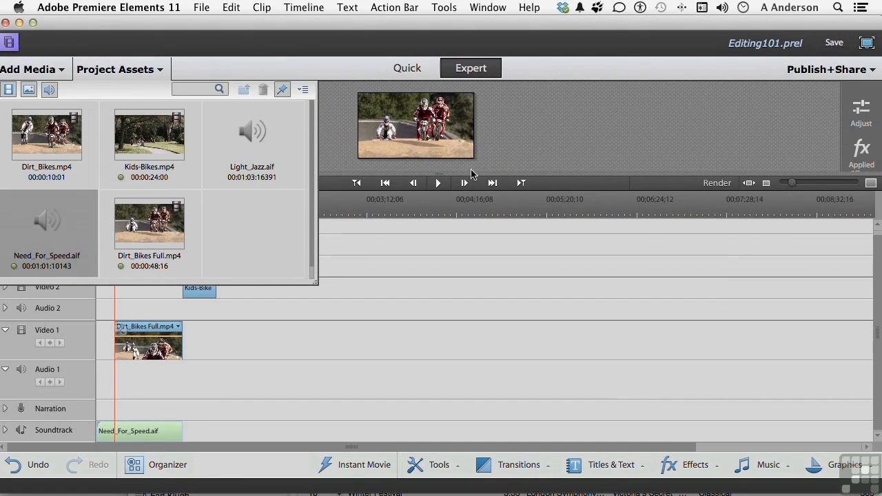
left_click(138, 71)
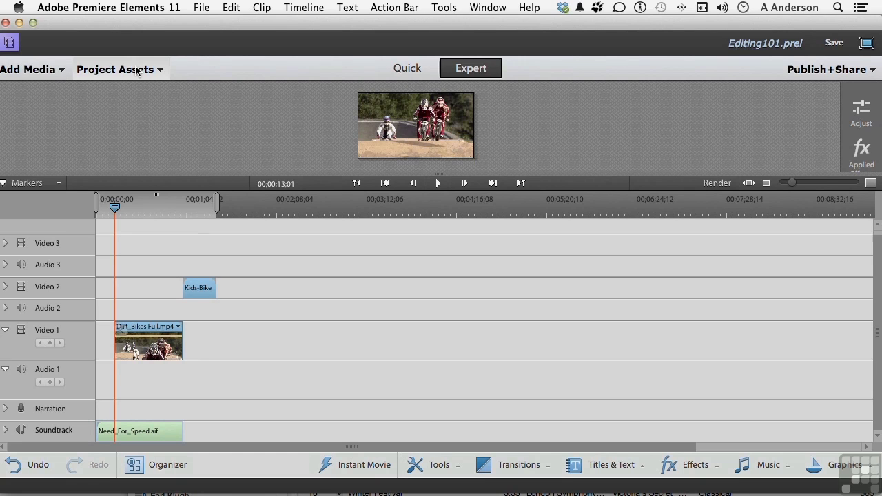
Switch to Quick view and select the video clip and the Need_For_Speed.aif audio clip.
left_click(416, 70)
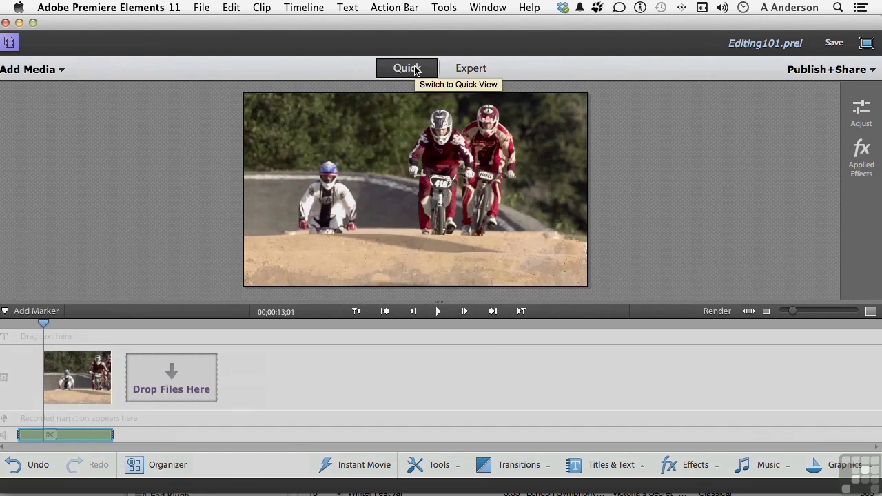
left_click(79, 387)
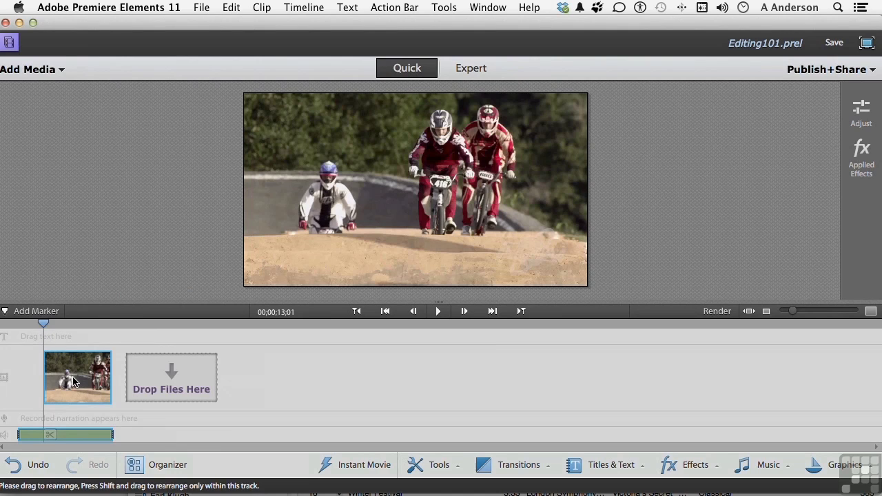
left_click(90, 438)
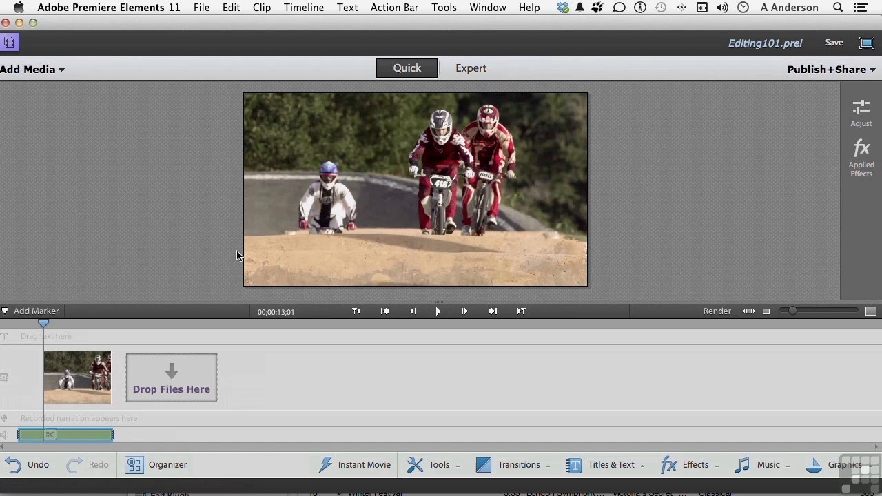
Return to Expert view and check the timeline's track options without changing anything.
left_click(478, 65)
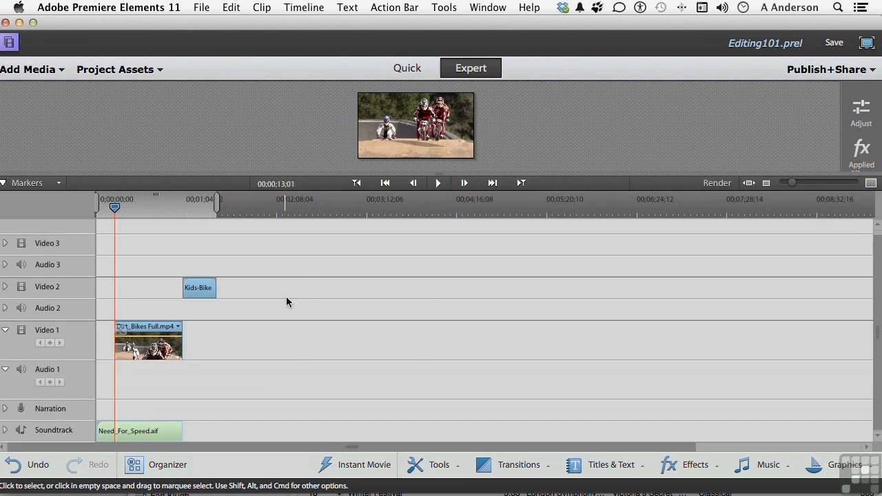
right_click(260, 260)
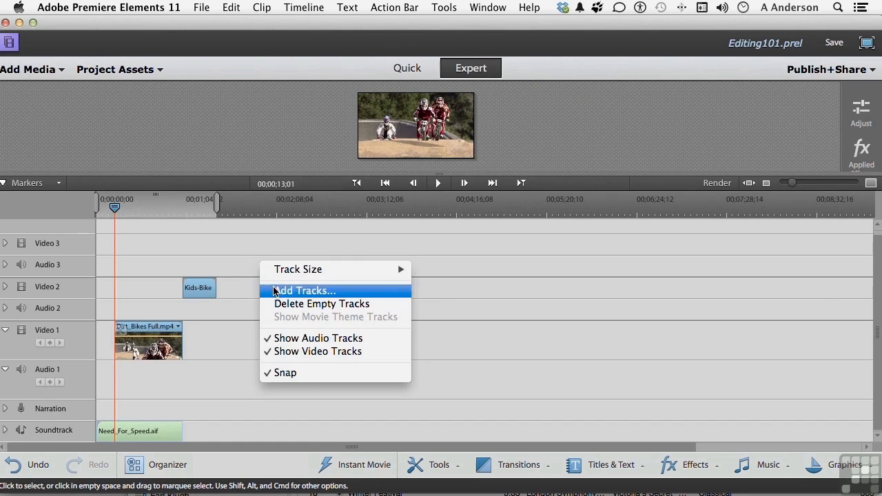
left_click(244, 258)
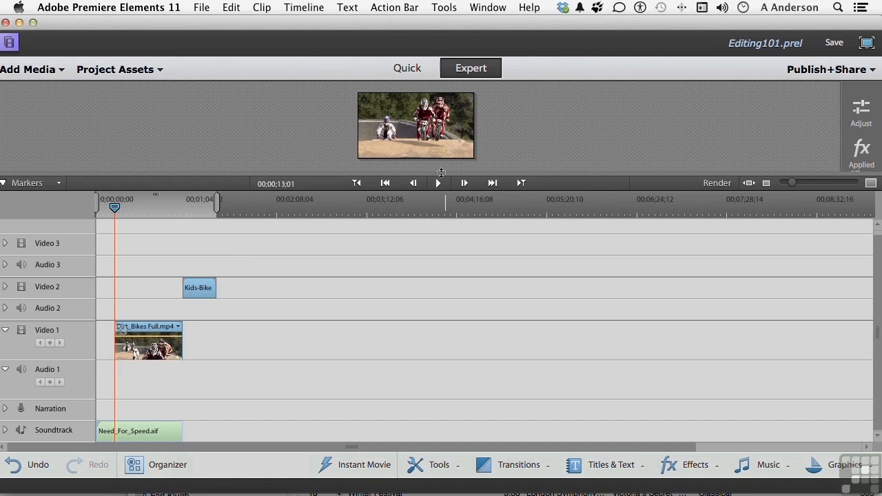
Enlarge the preview monitor and view the transitions list in Quick view.
left_click_drag(442, 172, 451, 274)
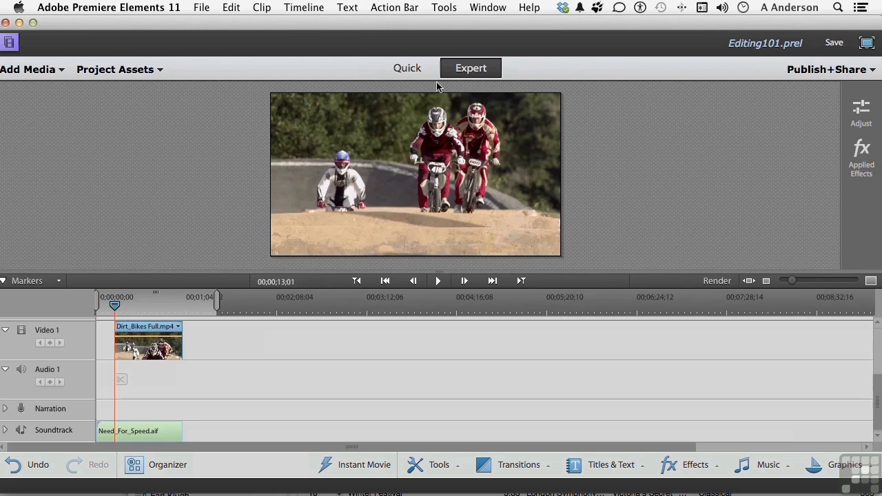
left_click(416, 68)
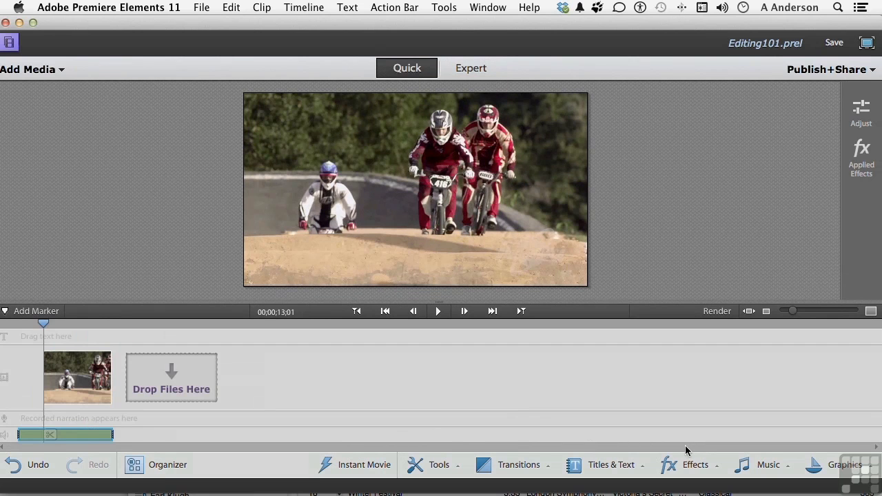
left_click(542, 463)
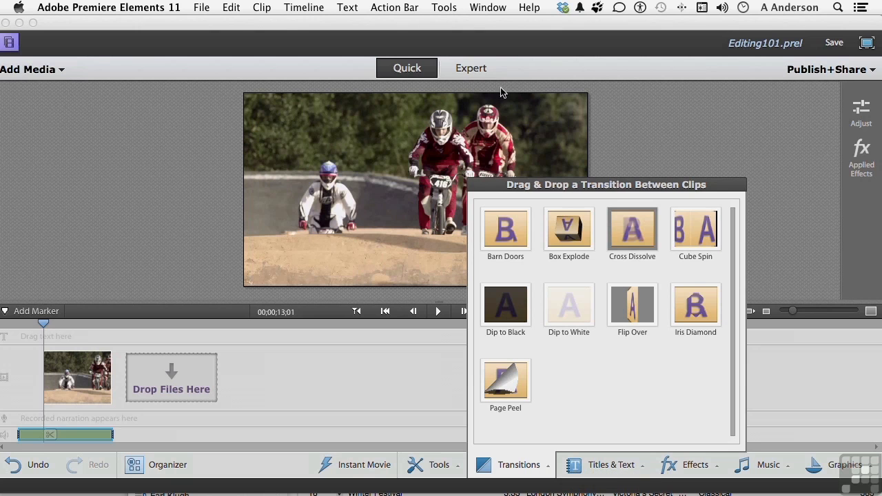
In Expert view, browse the transition categories, keeping 3D Motion, then close the transitions list.
left_click(475, 68)
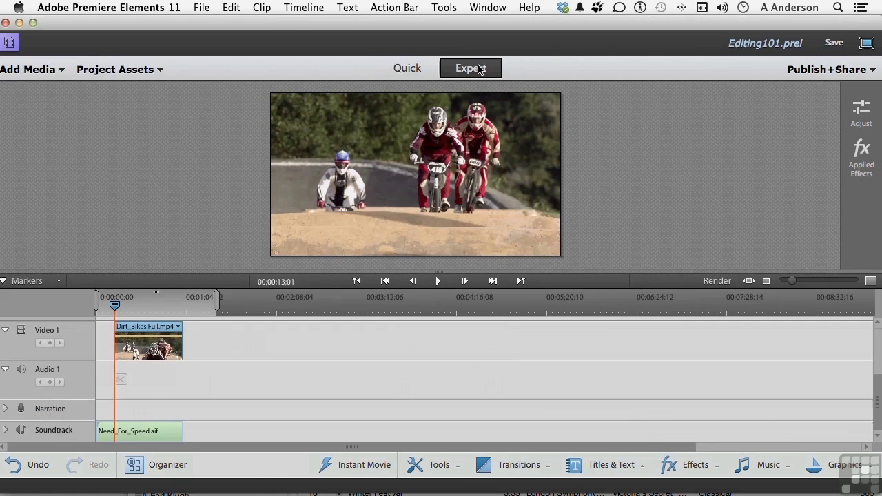
left_click(534, 465)
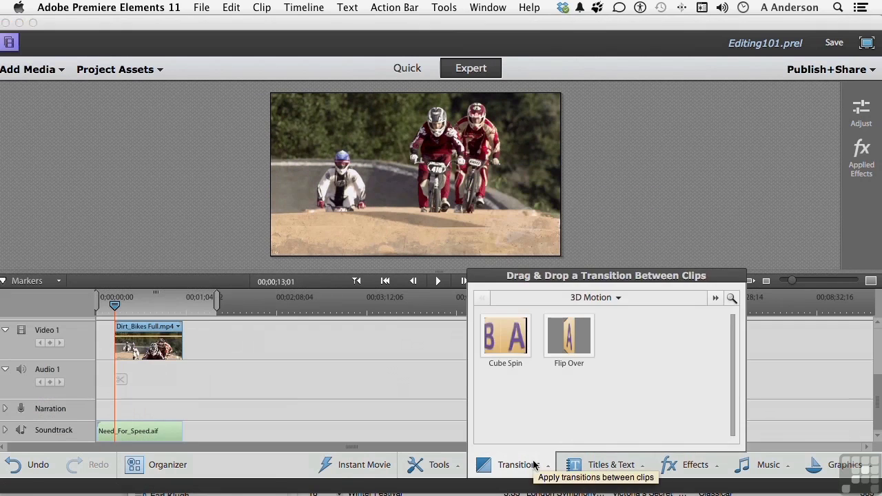
left_click(659, 299)
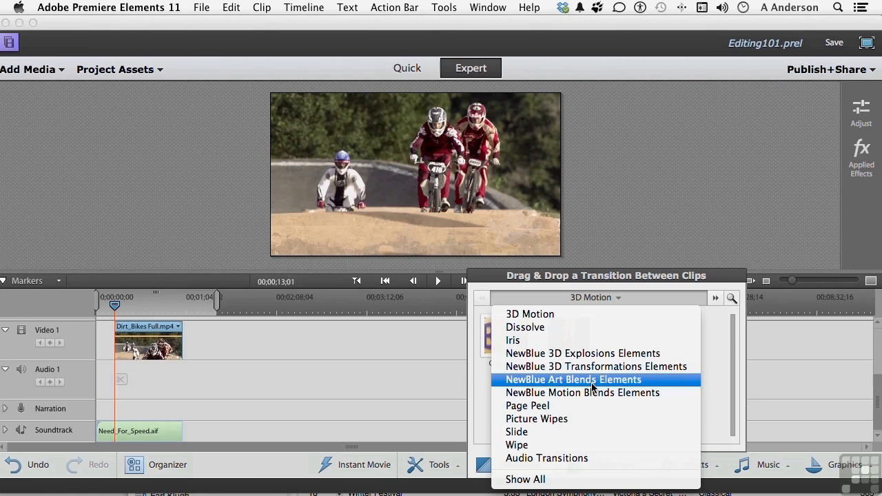
left_click(429, 365)
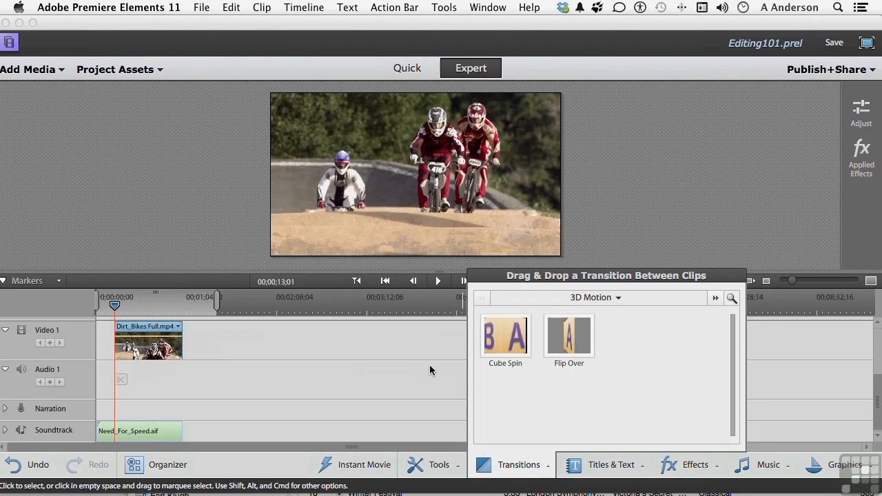
left_click(538, 467)
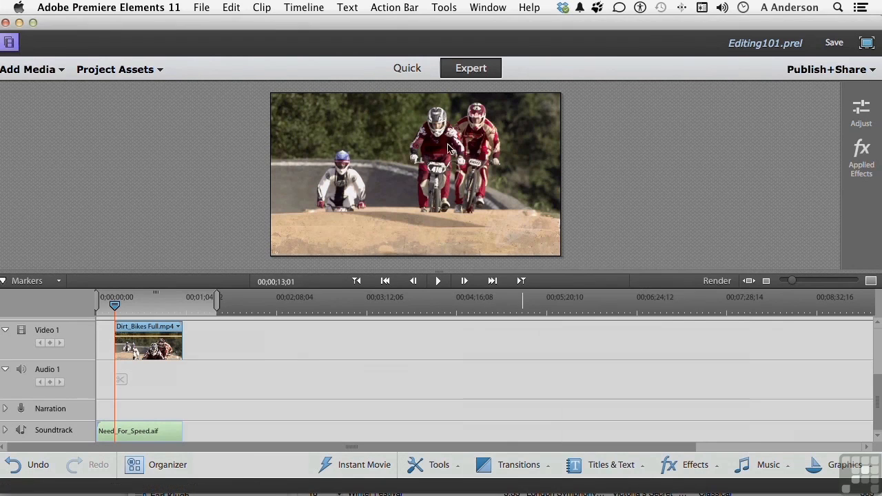
In Quick view, show the video effects list and enlarge its panel.
left_click(418, 76)
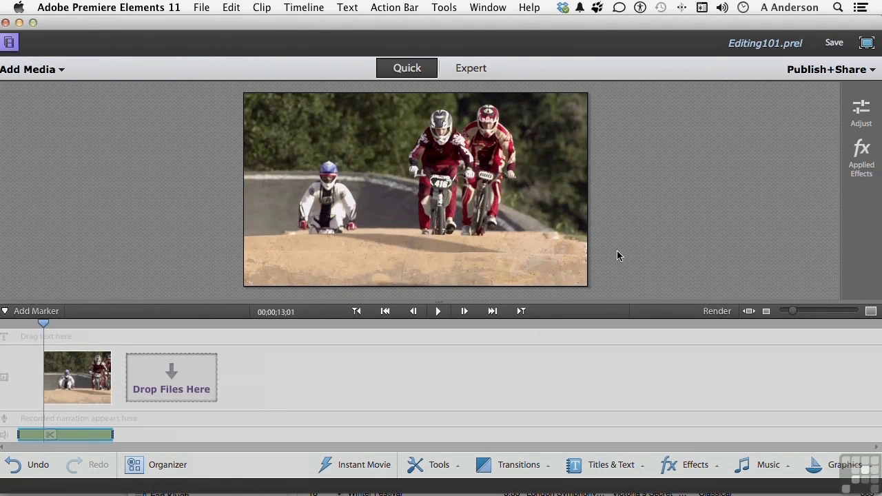
left_click(695, 461)
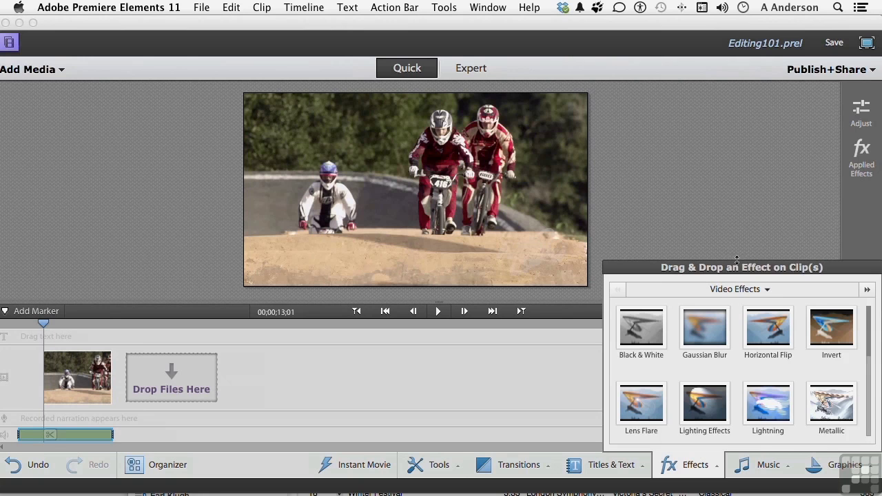
left_click_drag(737, 260, 722, 65)
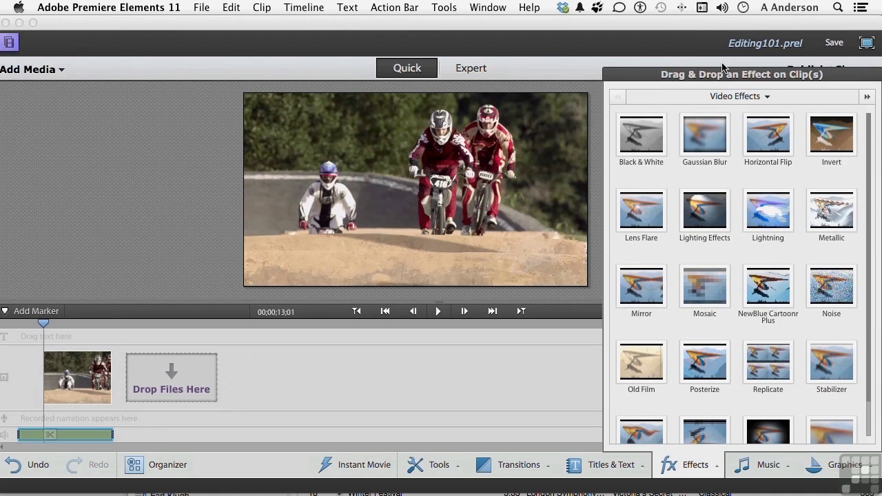
In Expert view, reopen the video effects and browse categories, leaving Advanced Adjustments shown.
left_click(481, 75)
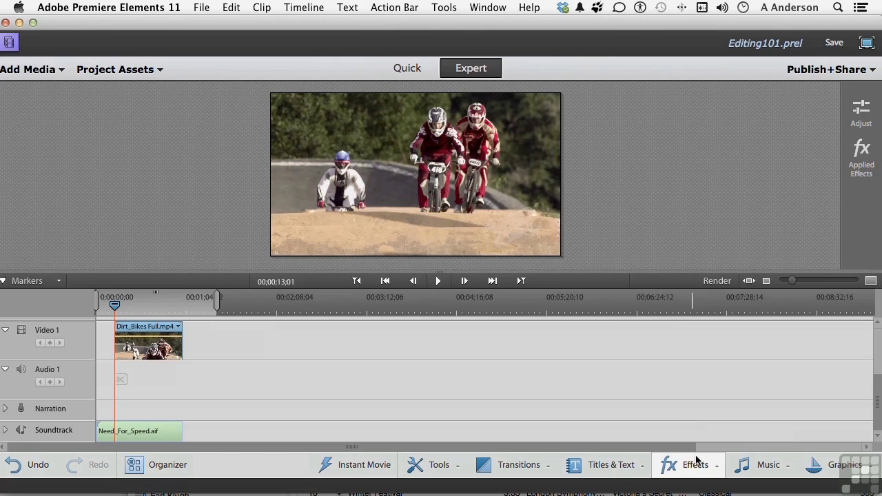
left_click(698, 460)
left_click(780, 291)
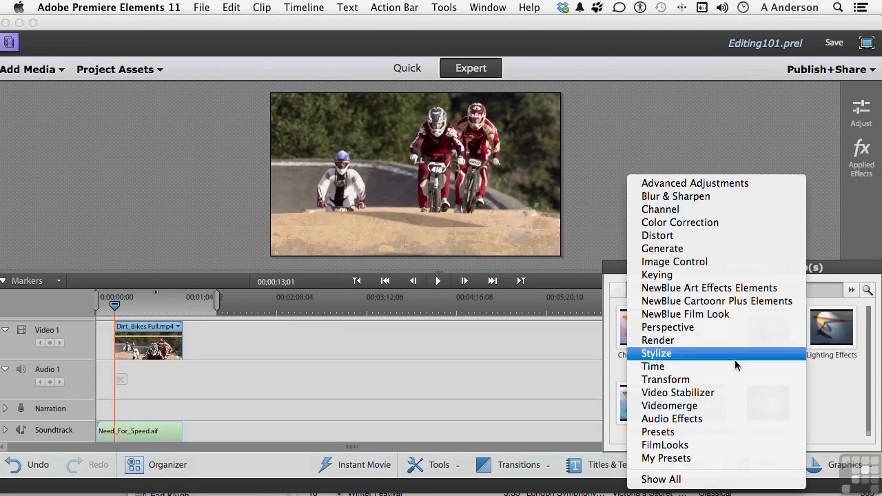
left_click(655, 120)
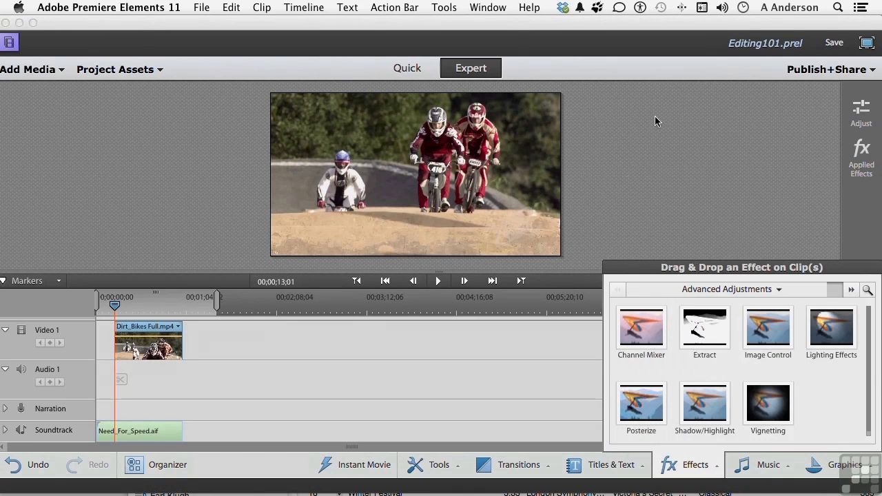